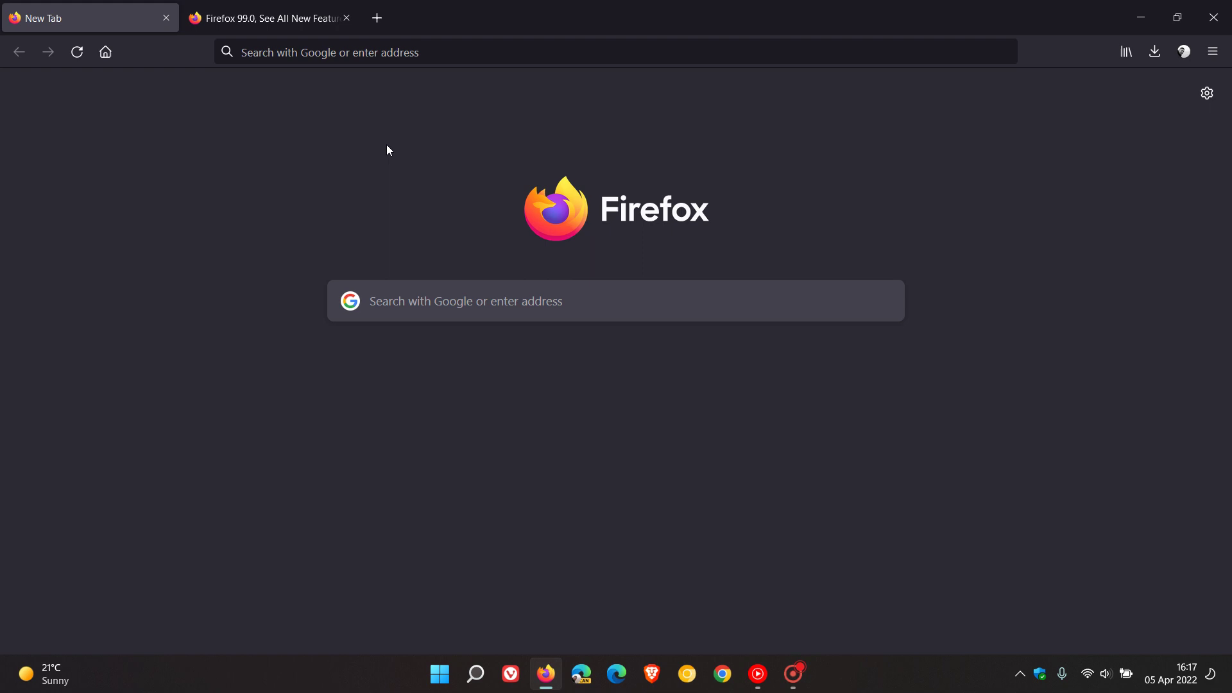
# - Show the Firefox 99 release notes in Reader View and briefly play, then stop, Narrate with N
pyautogui.click(305, 19)
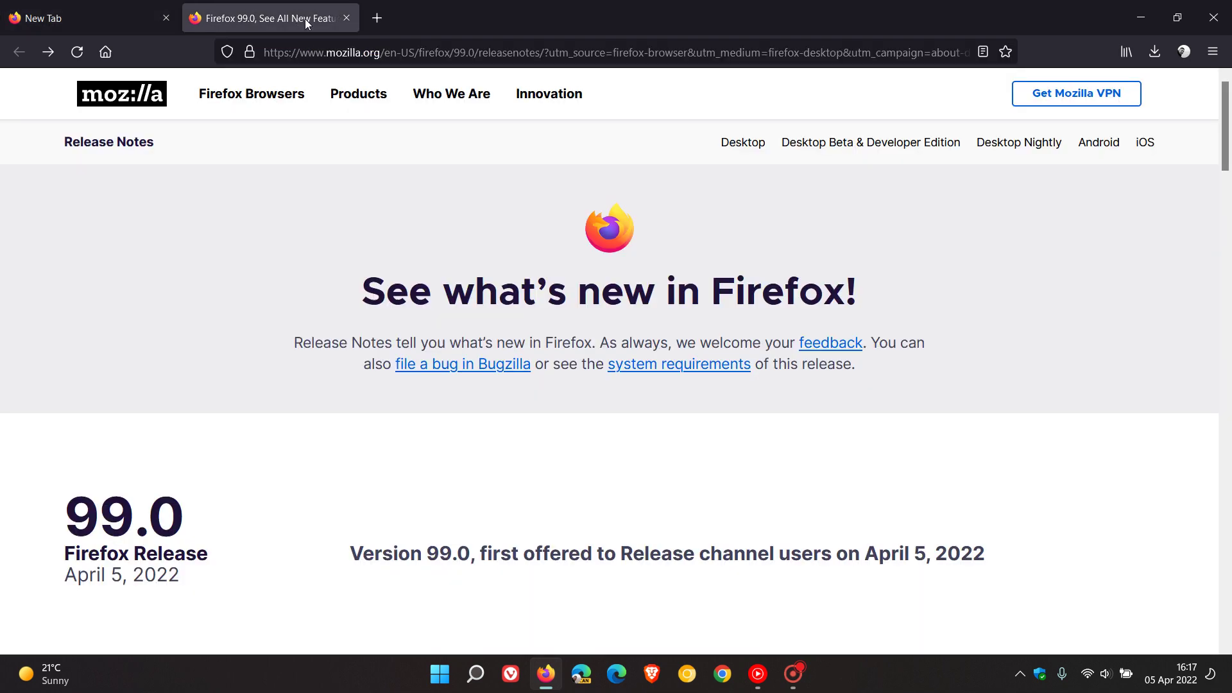
pyautogui.click(983, 51)
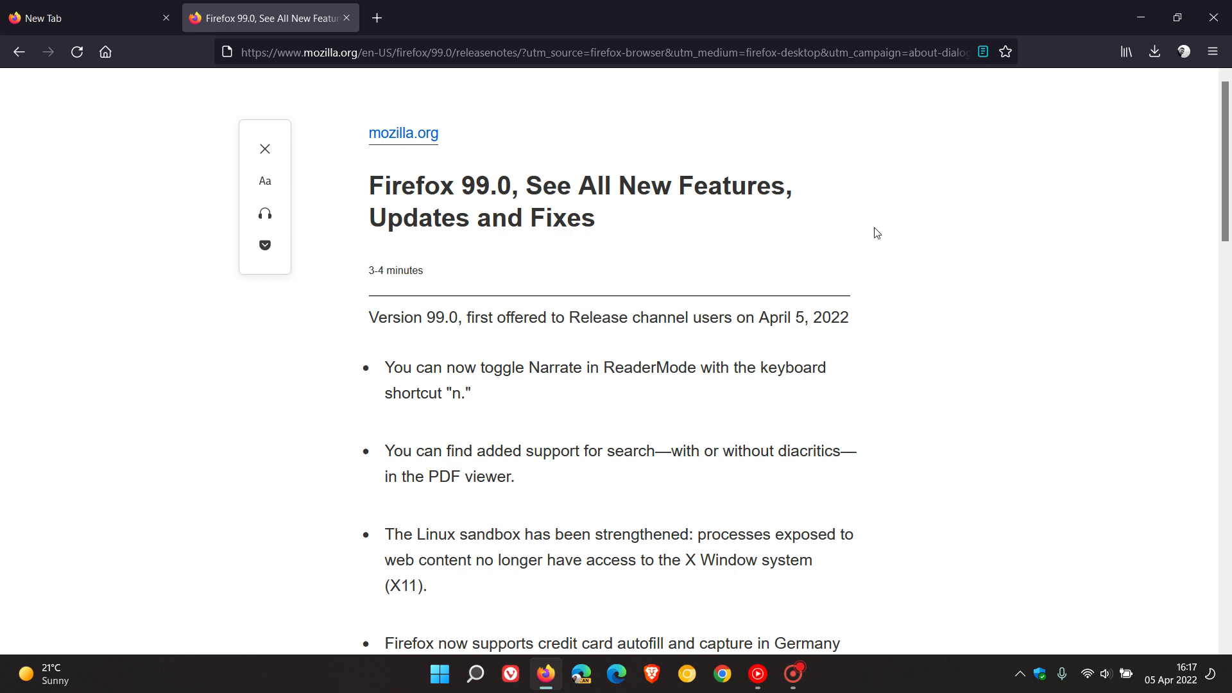
pyautogui.press('n')
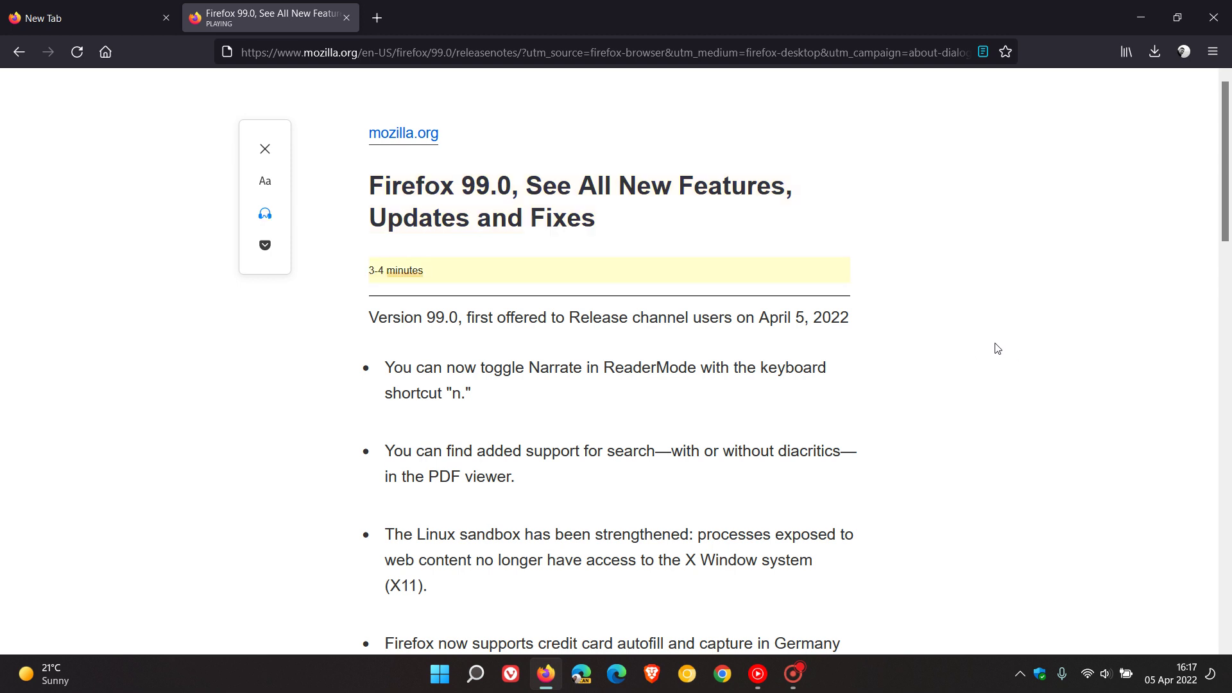
pyautogui.press('n')
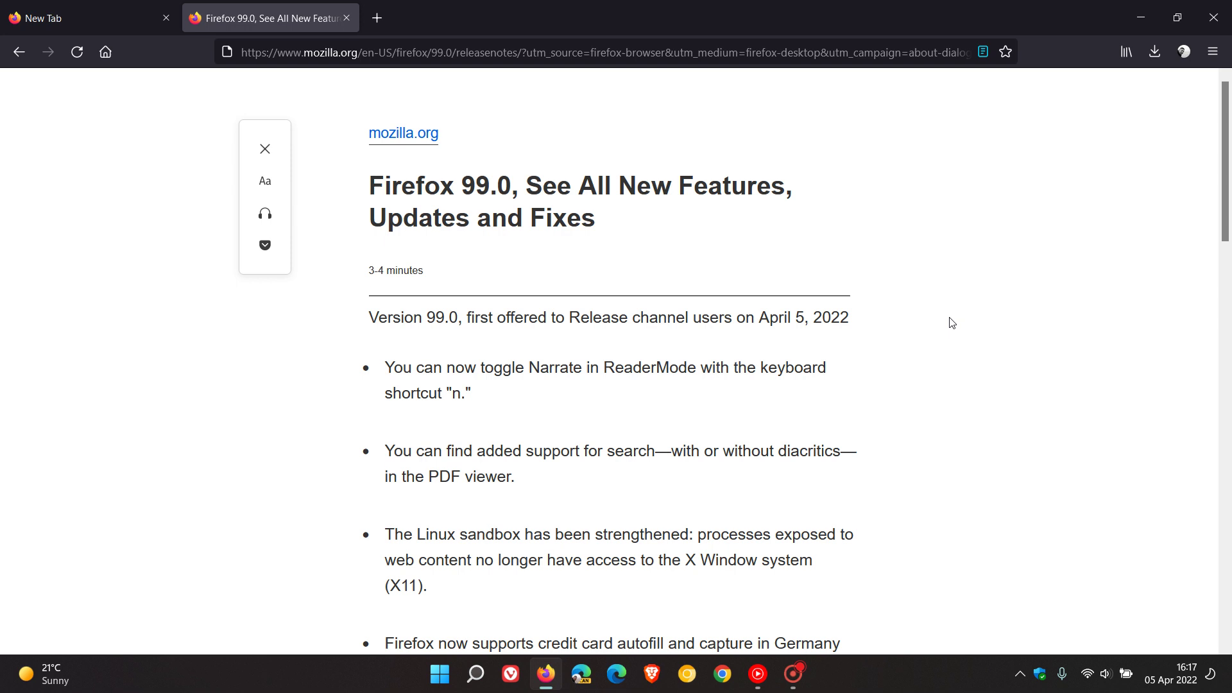
# - Exit Reader View, confirm About Firefox reports 99.0 (64-bit), then return to the release notes
pyautogui.click(984, 53)
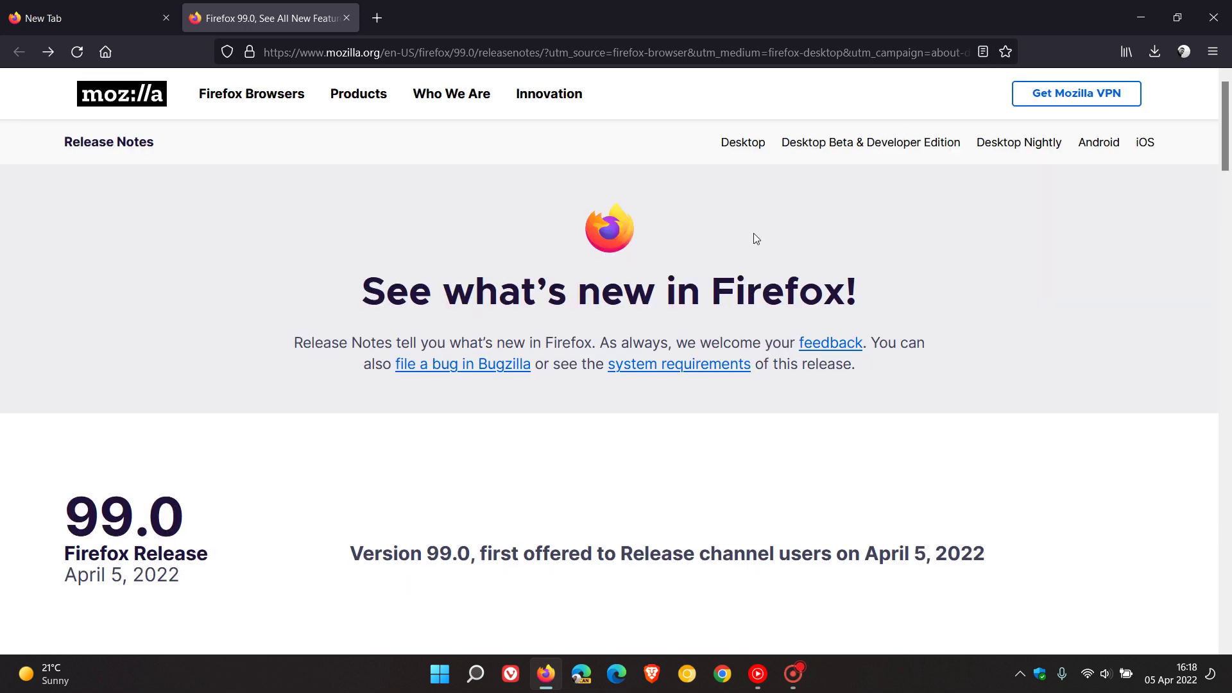
pyautogui.click(84, 23)
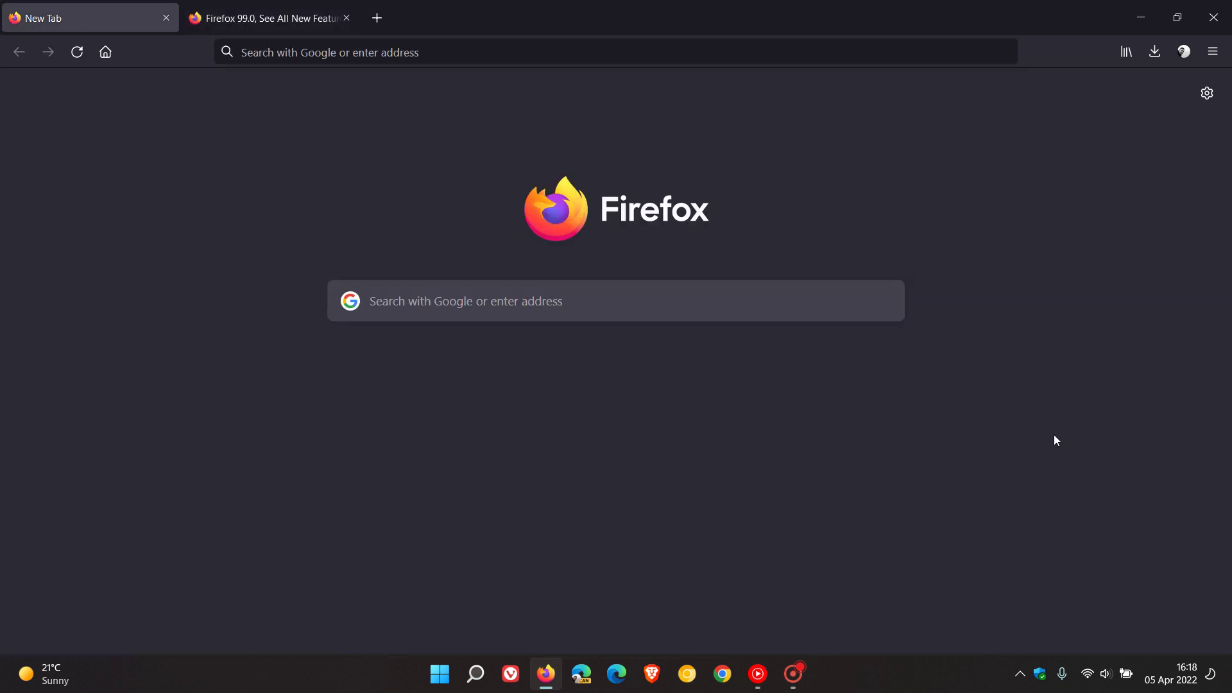
pyautogui.click(1214, 52)
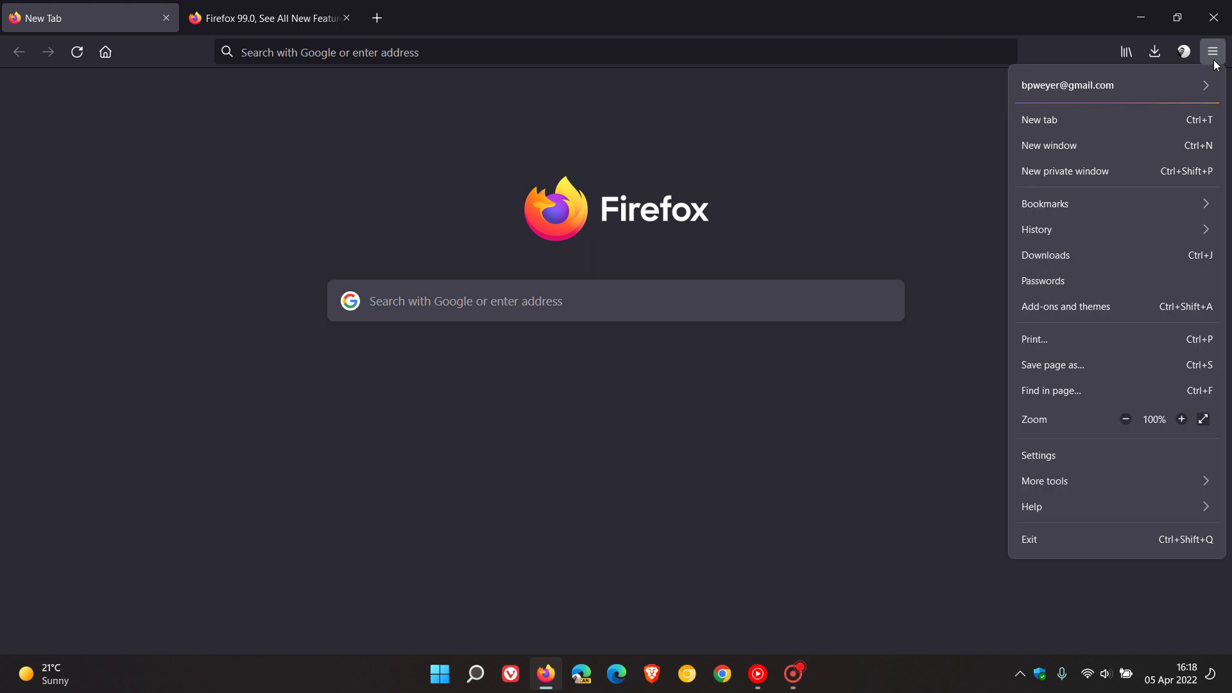
pyautogui.click(1099, 506)
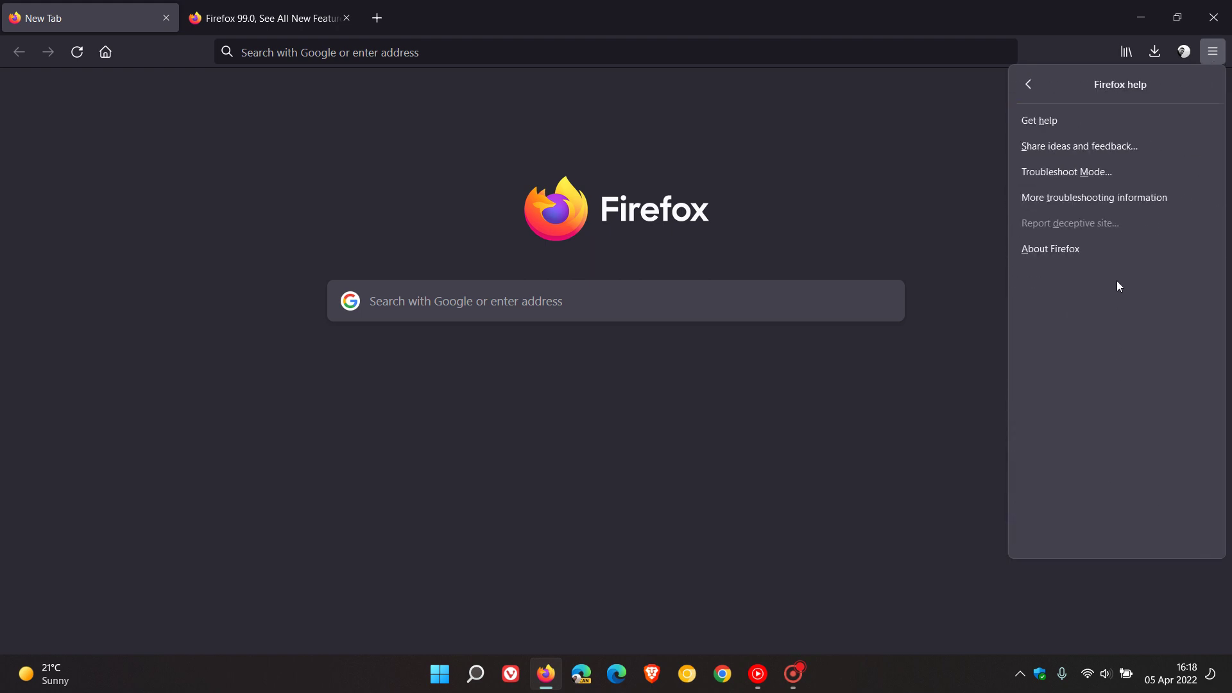
pyautogui.click(1101, 248)
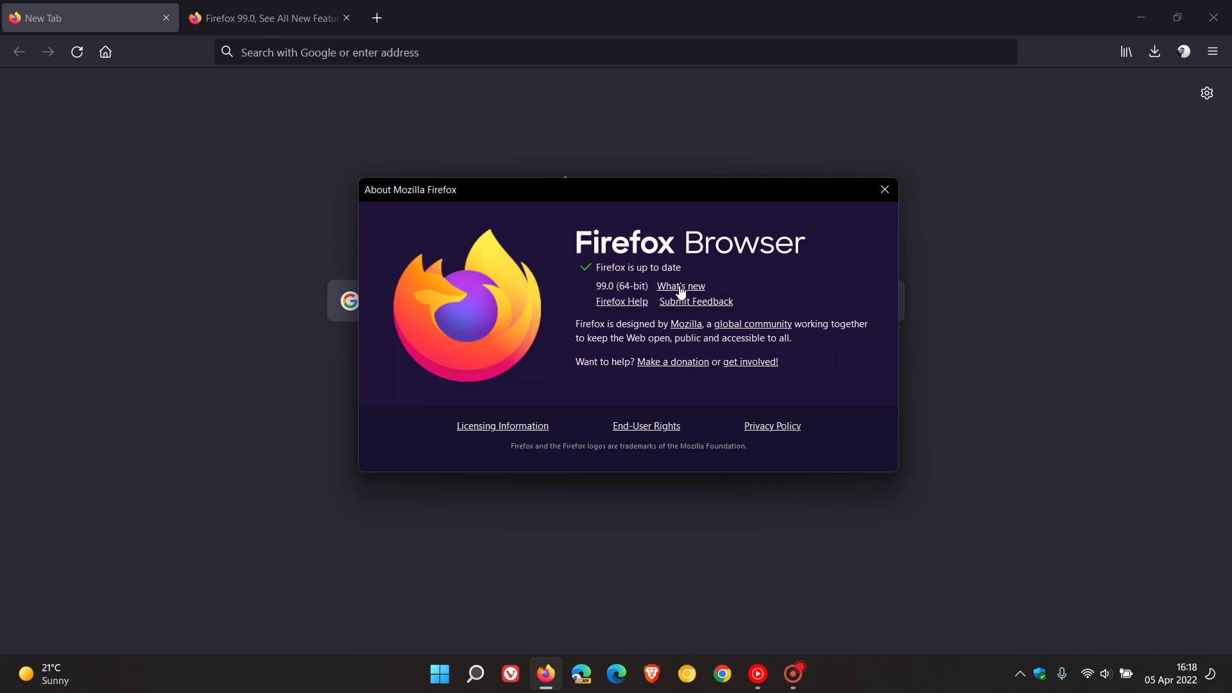
pyautogui.click(882, 194)
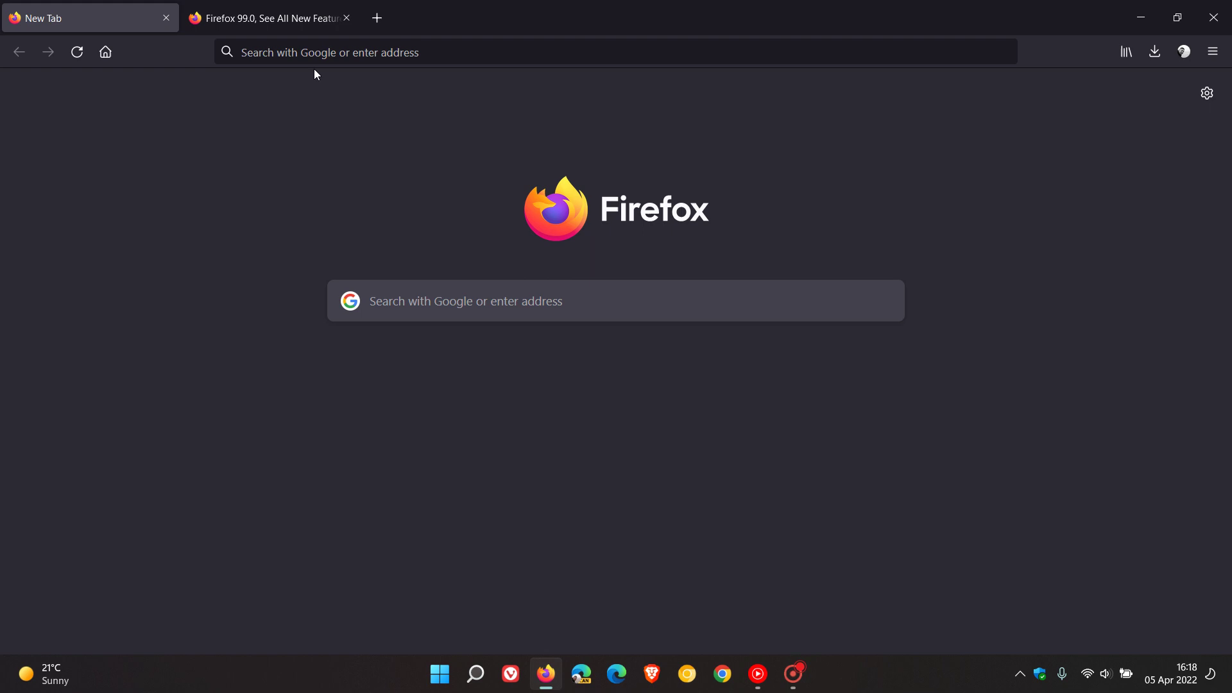
pyautogui.click(290, 18)
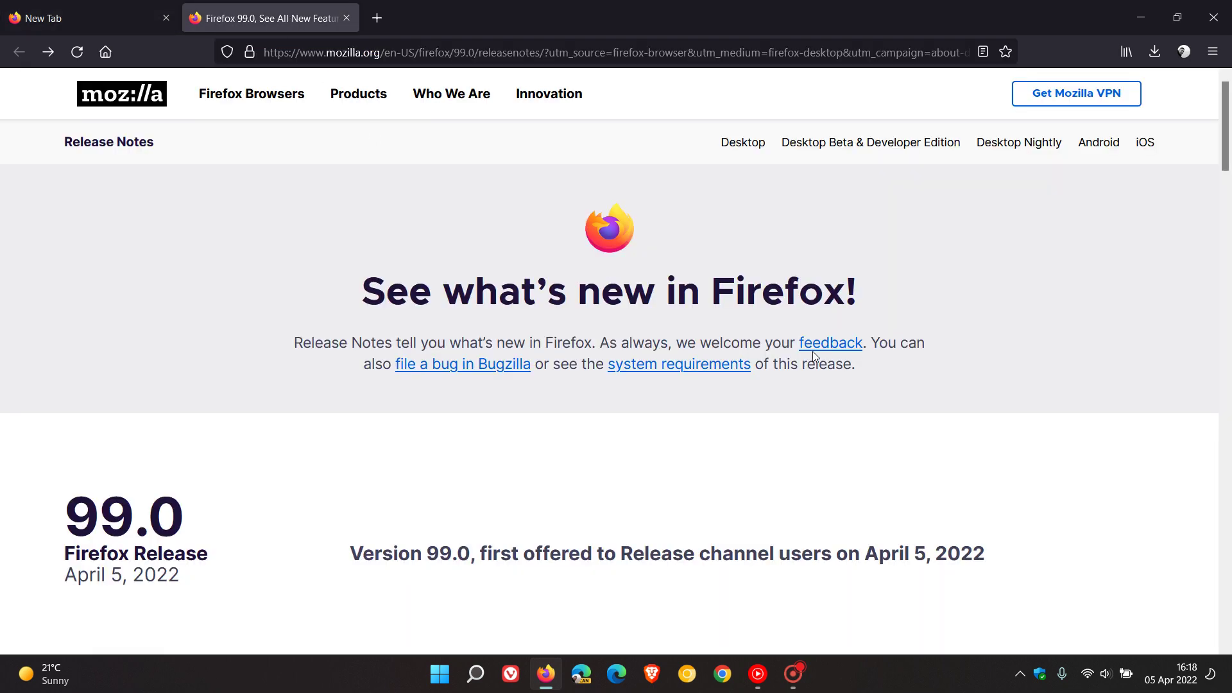
pyautogui.scroll(-3, 814, 357)
pyautogui.scroll(-2, 813, 357)
pyautogui.scroll(-1, 814, 356)
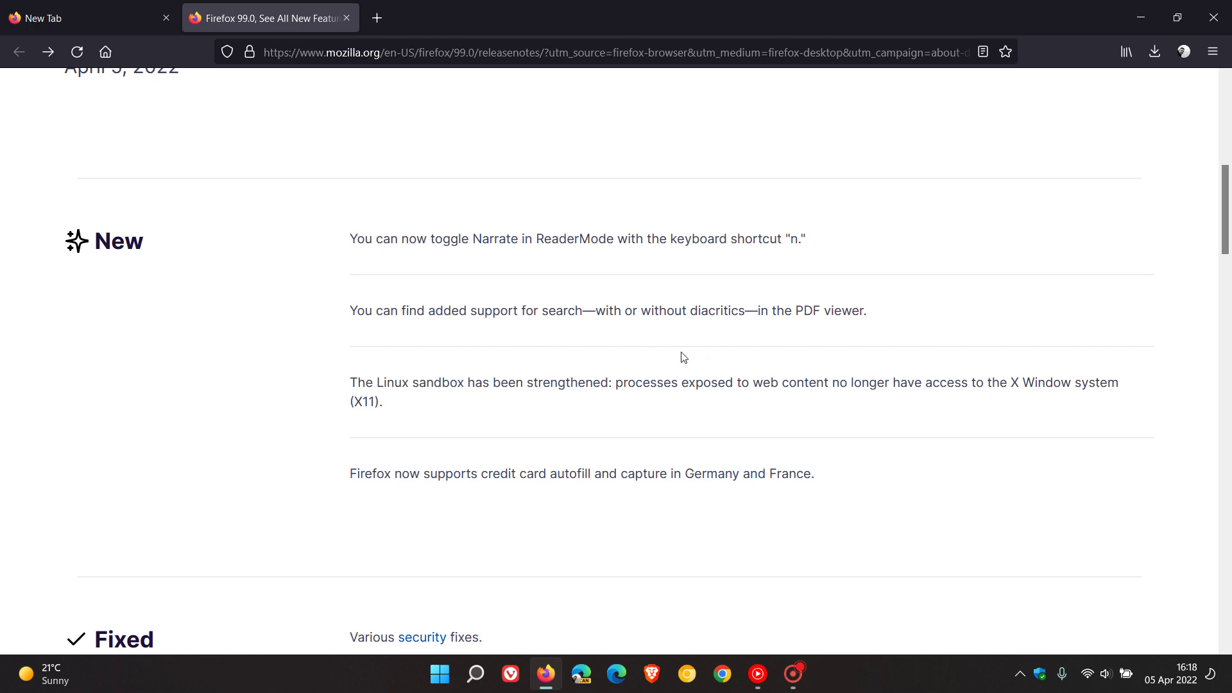
pyautogui.scroll(-4, 765, 345)
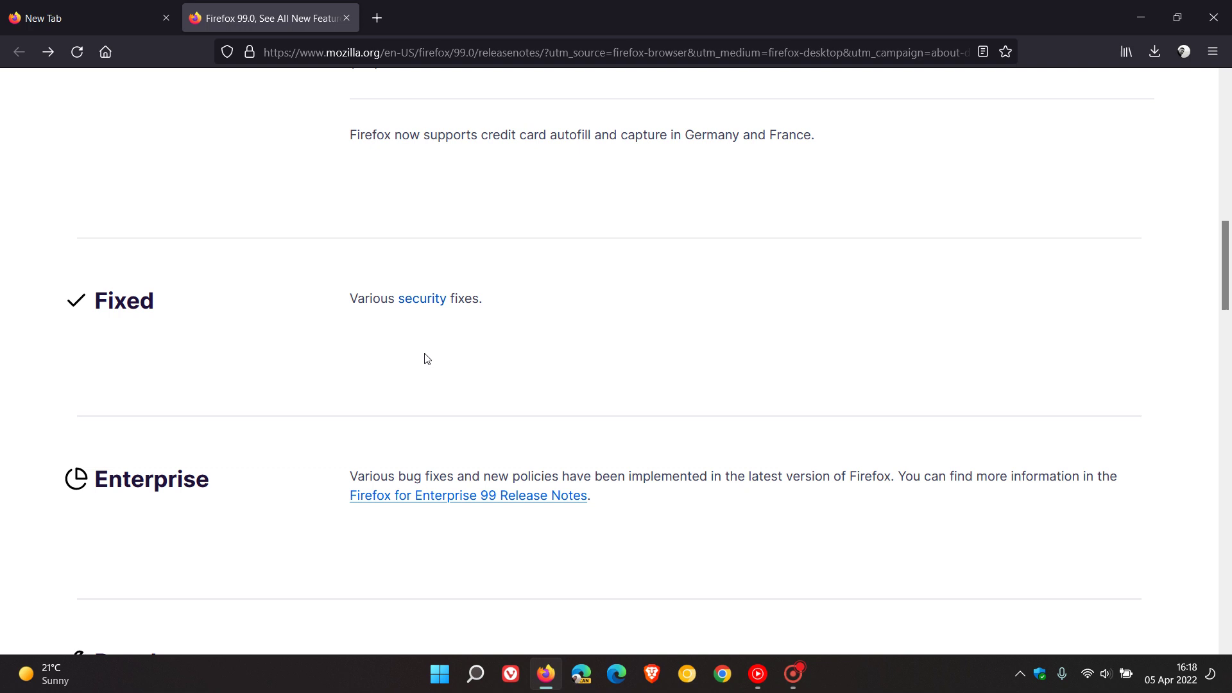
# - Open the 'security' link under Fixed to view Security Advisory MFSA 2022-13 and its CVE entries
pyautogui.click(421, 303)
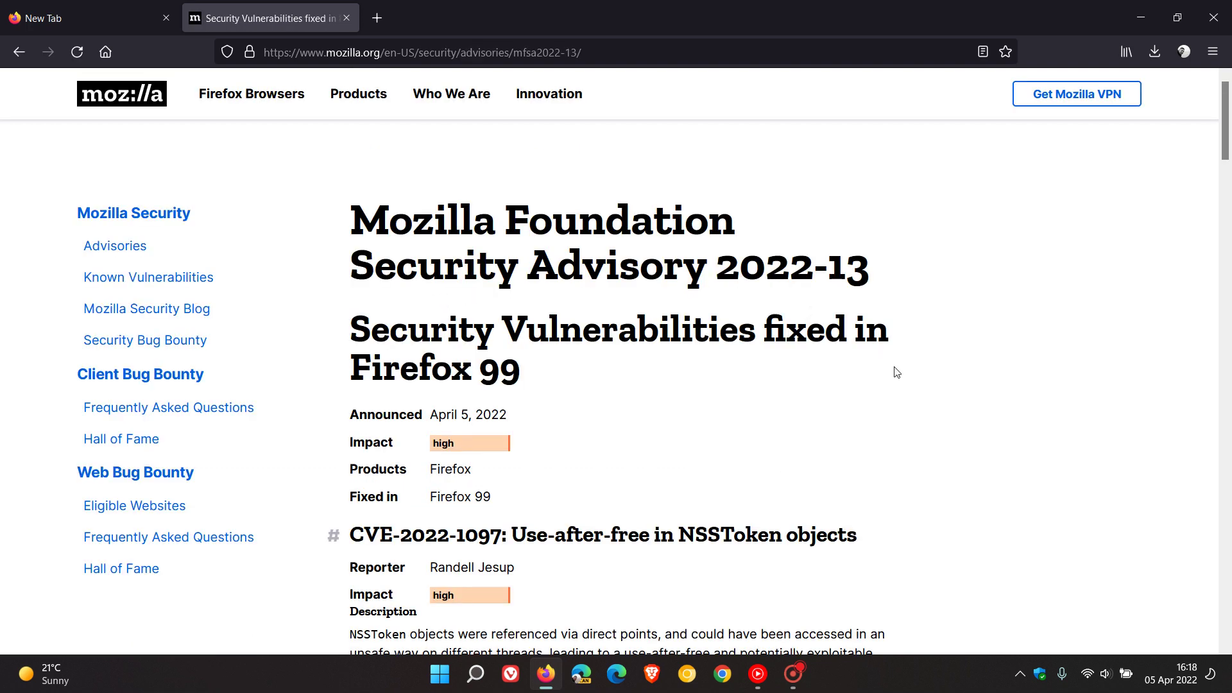
pyautogui.scroll(-2, 895, 373)
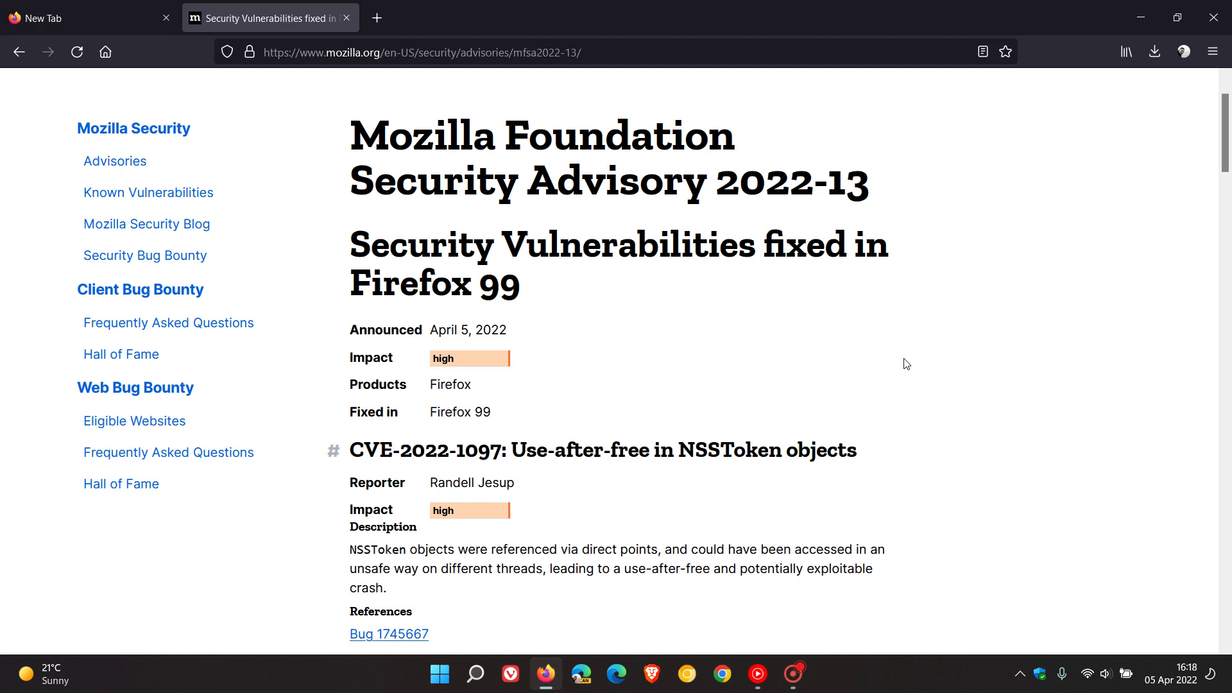
pyautogui.scroll(-5, 904, 363)
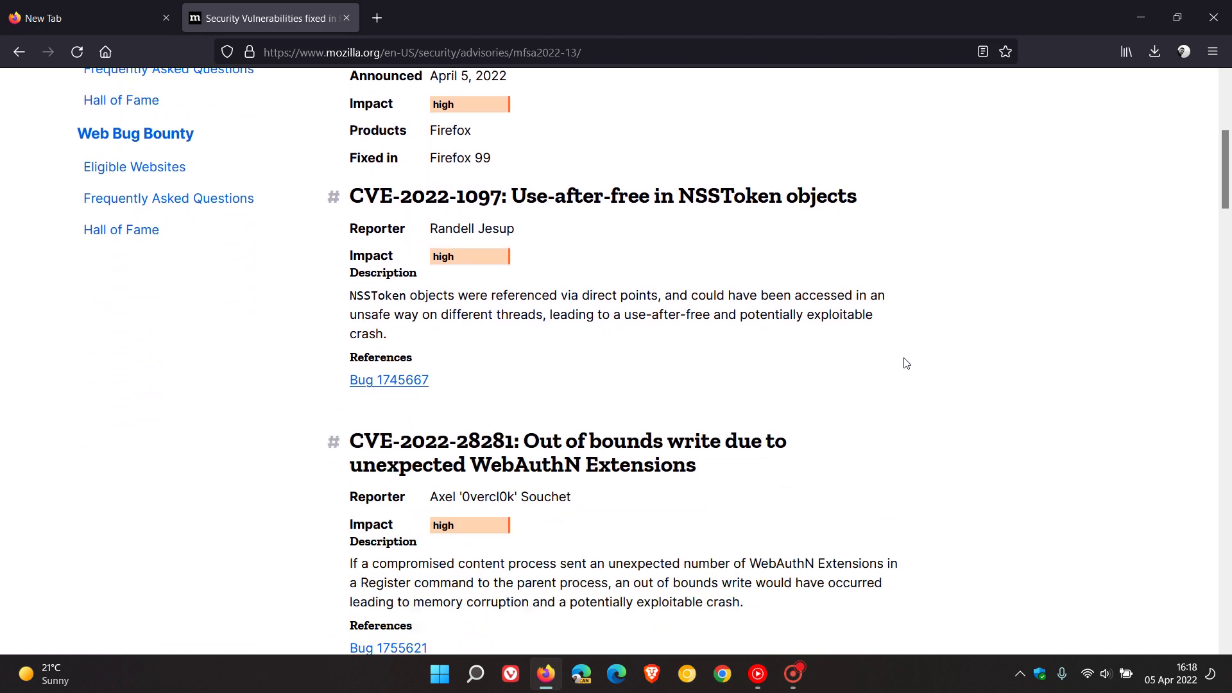
pyautogui.scroll(-5, 904, 362)
pyautogui.scroll(-3, 905, 363)
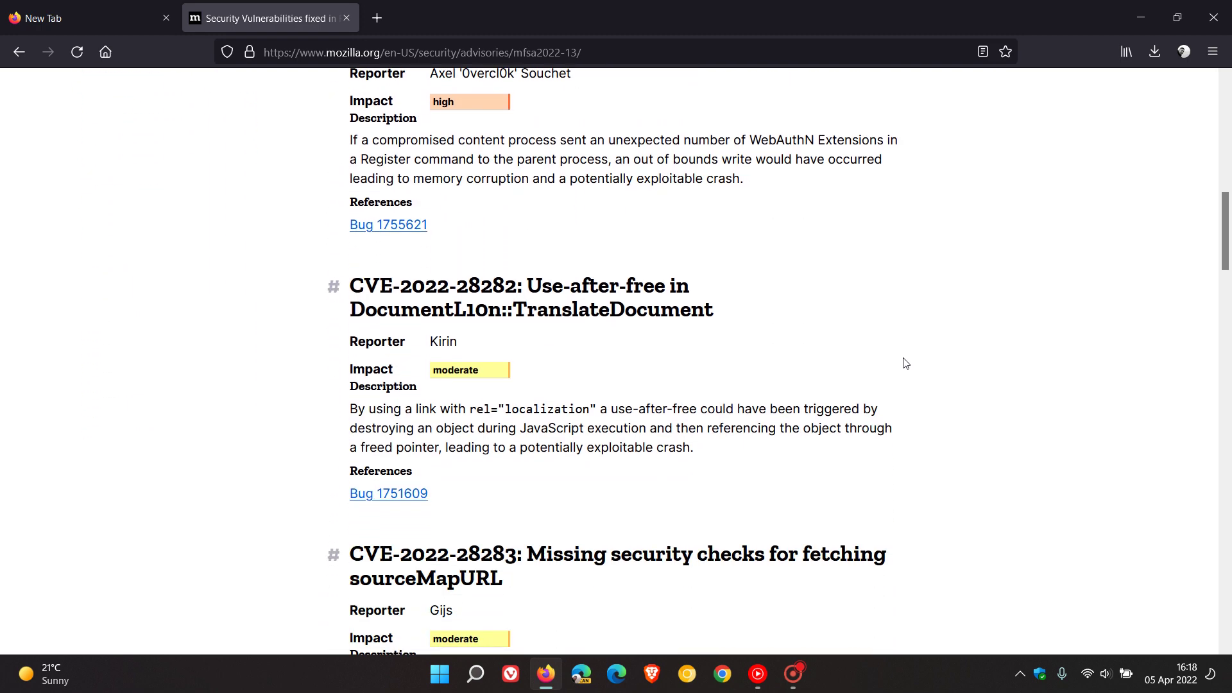
pyautogui.scroll(-8, 904, 364)
pyautogui.scroll(-6, 904, 363)
pyautogui.scroll(-6, 904, 363)
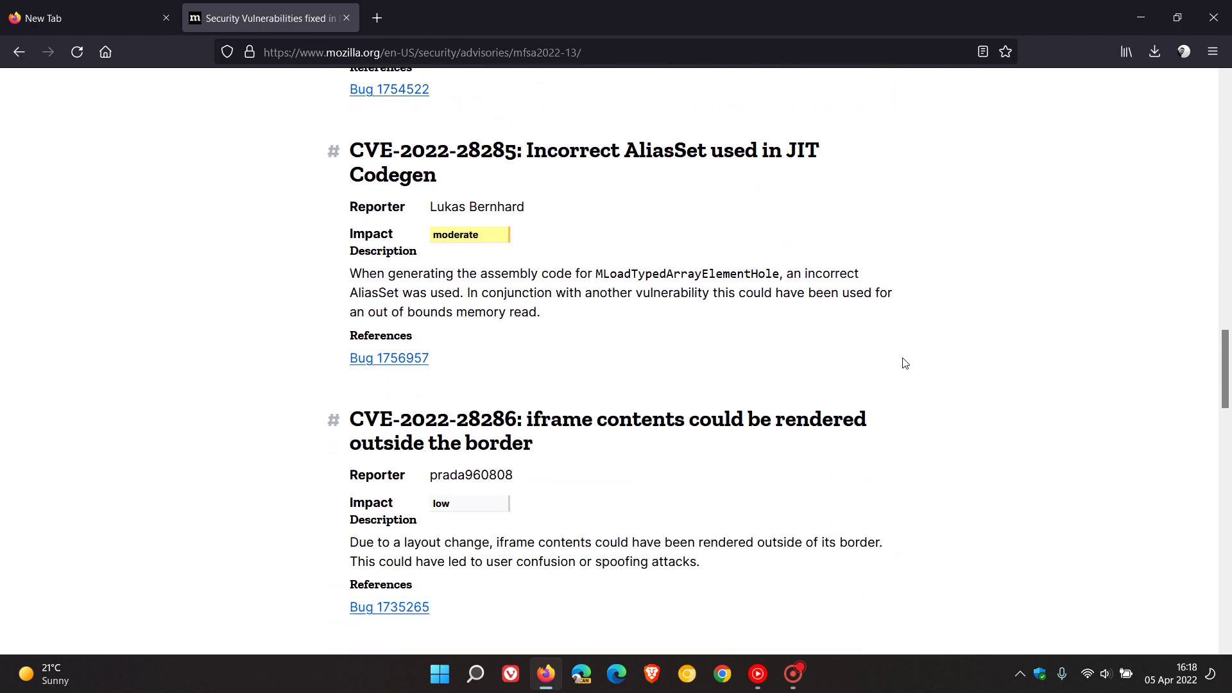
pyautogui.scroll(-3, 905, 363)
pyautogui.scroll(-10, 904, 362)
pyautogui.scroll(-3, 904, 363)
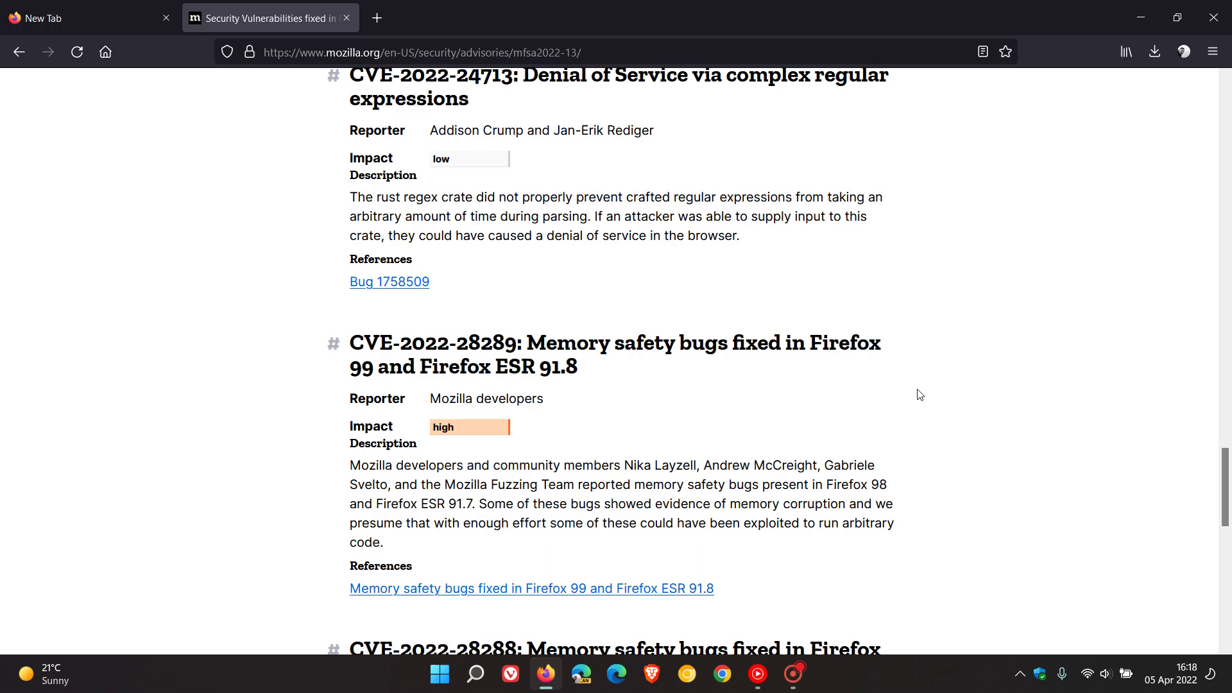
pyautogui.scroll(2, 917, 395)
pyautogui.scroll(3, 918, 396)
pyautogui.scroll(5, 975, 421)
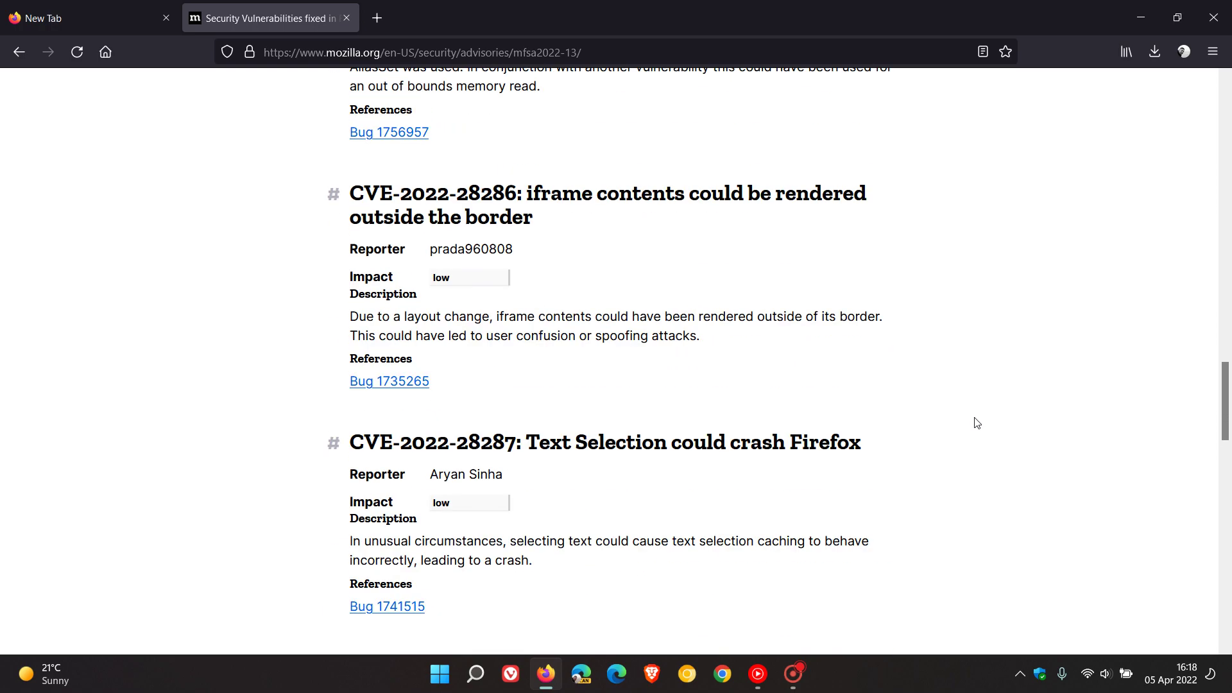
pyautogui.scroll(5, 976, 422)
pyautogui.scroll(5, 975, 423)
pyautogui.scroll(3, 975, 423)
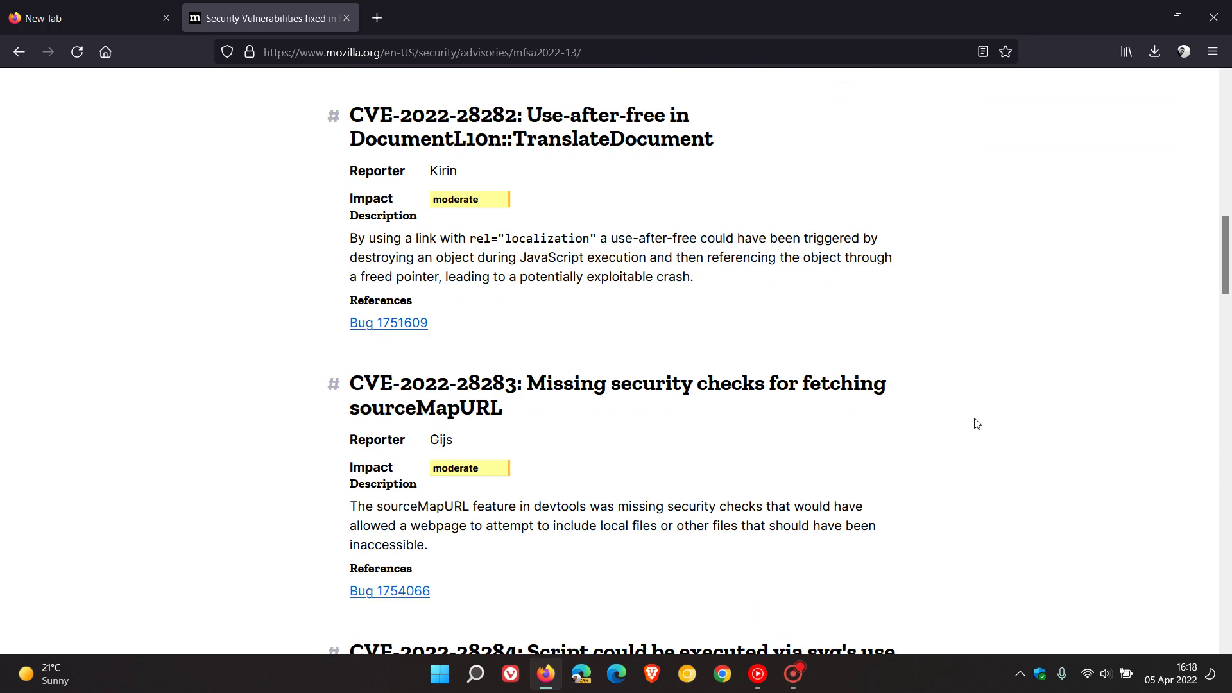
pyautogui.scroll(3, 975, 423)
pyautogui.scroll(1, 976, 425)
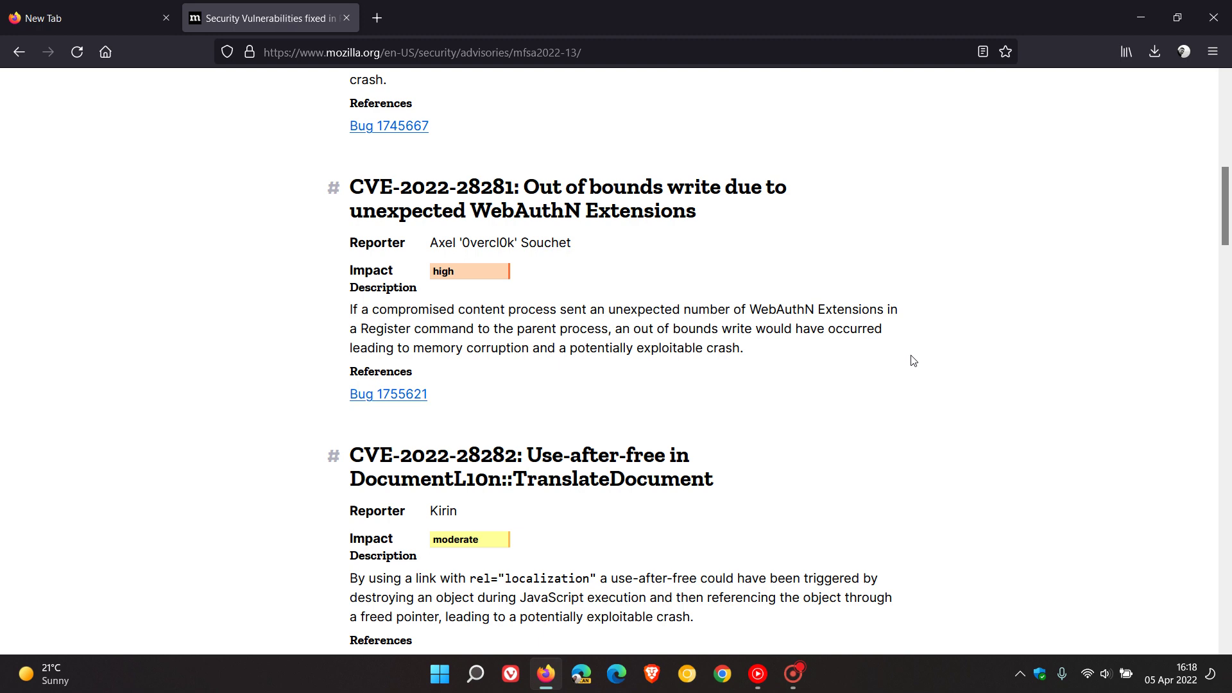
pyautogui.scroll(2, 911, 358)
pyautogui.scroll(2, 911, 360)
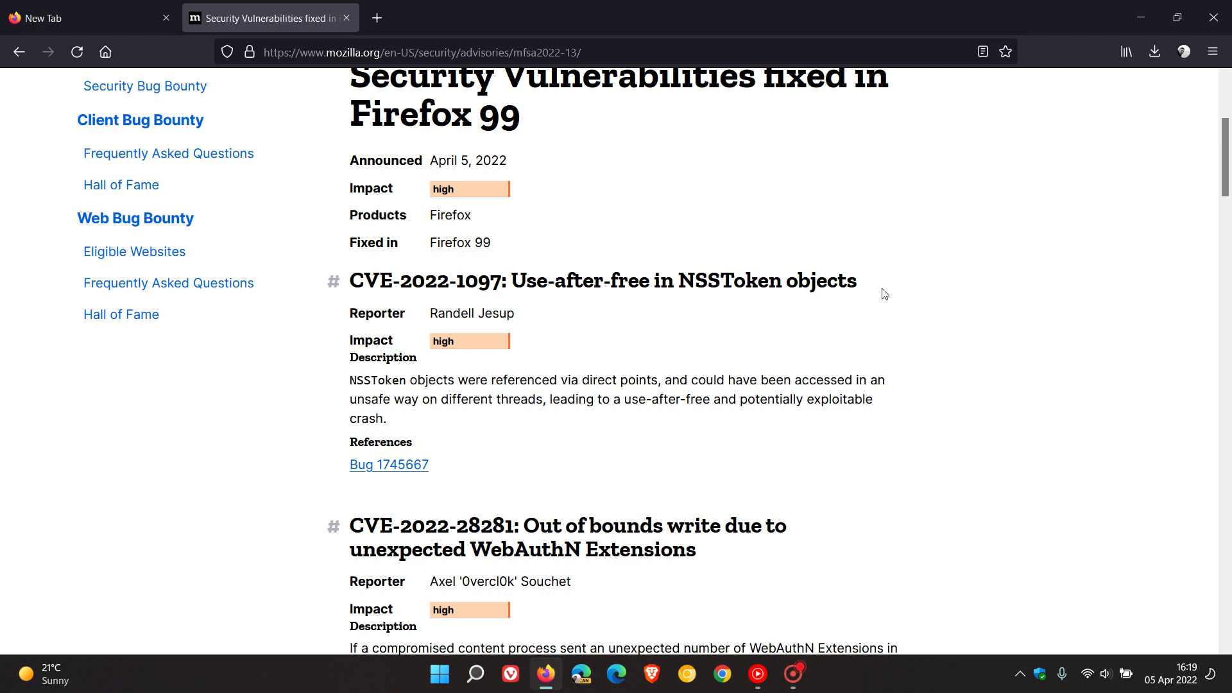
# - Go back to the Firefox 99.0 release notes and review the Developer, unresolved and Community Contributions sections
pyautogui.click(19, 55)
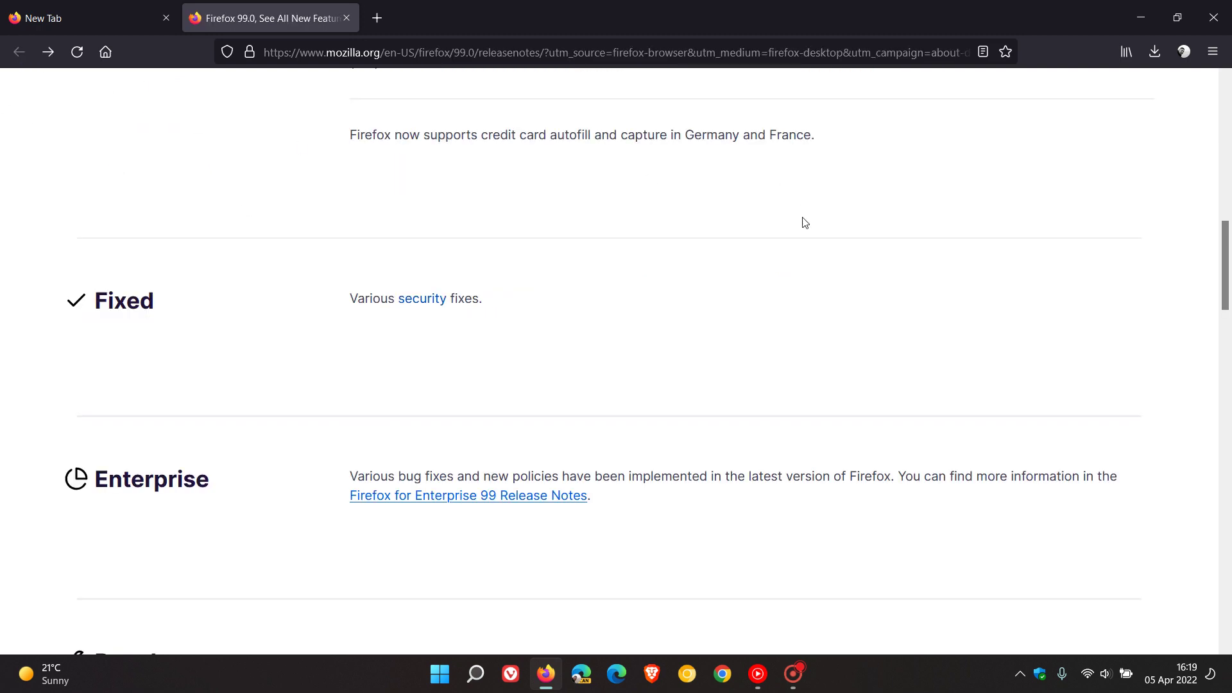
pyautogui.scroll(-4, 804, 224)
pyautogui.scroll(-3, 804, 224)
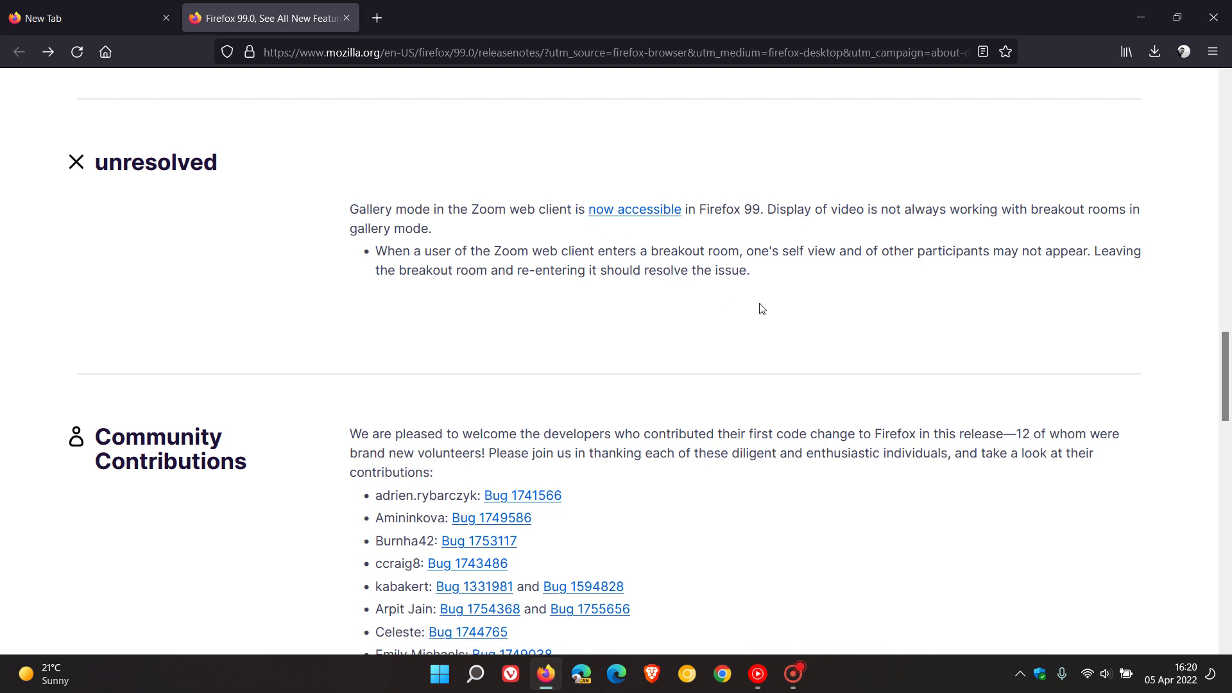
pyautogui.scroll(3, 749, 305)
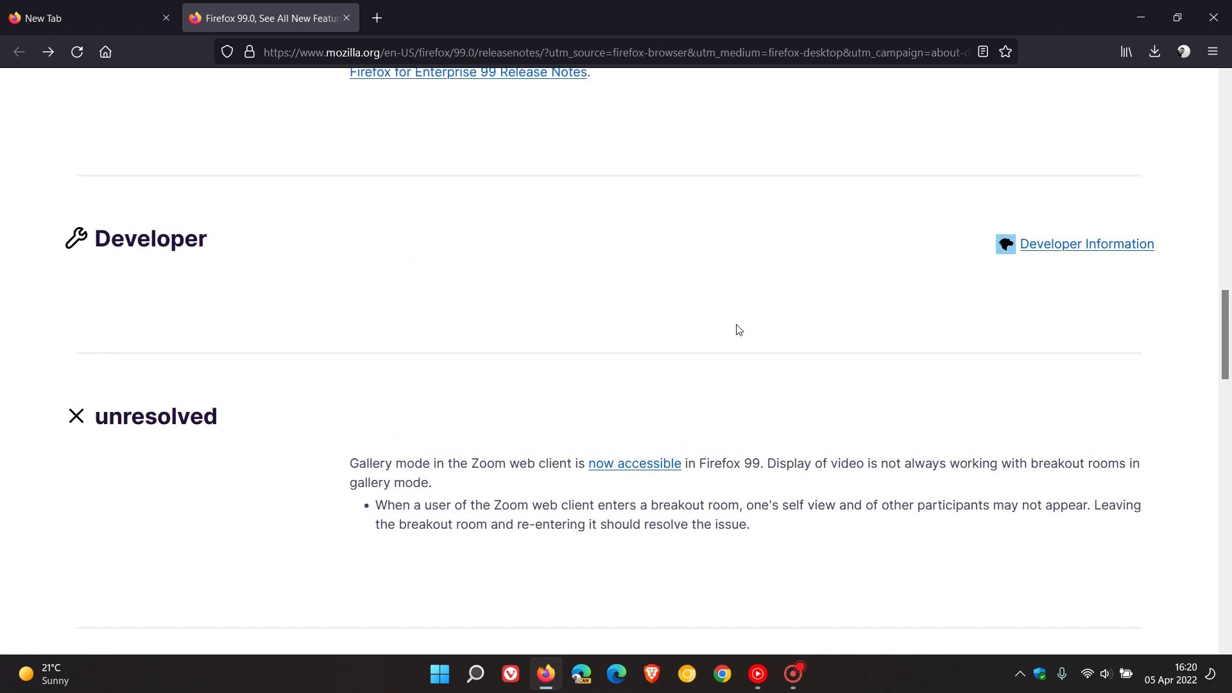
pyautogui.scroll(3, 737, 330)
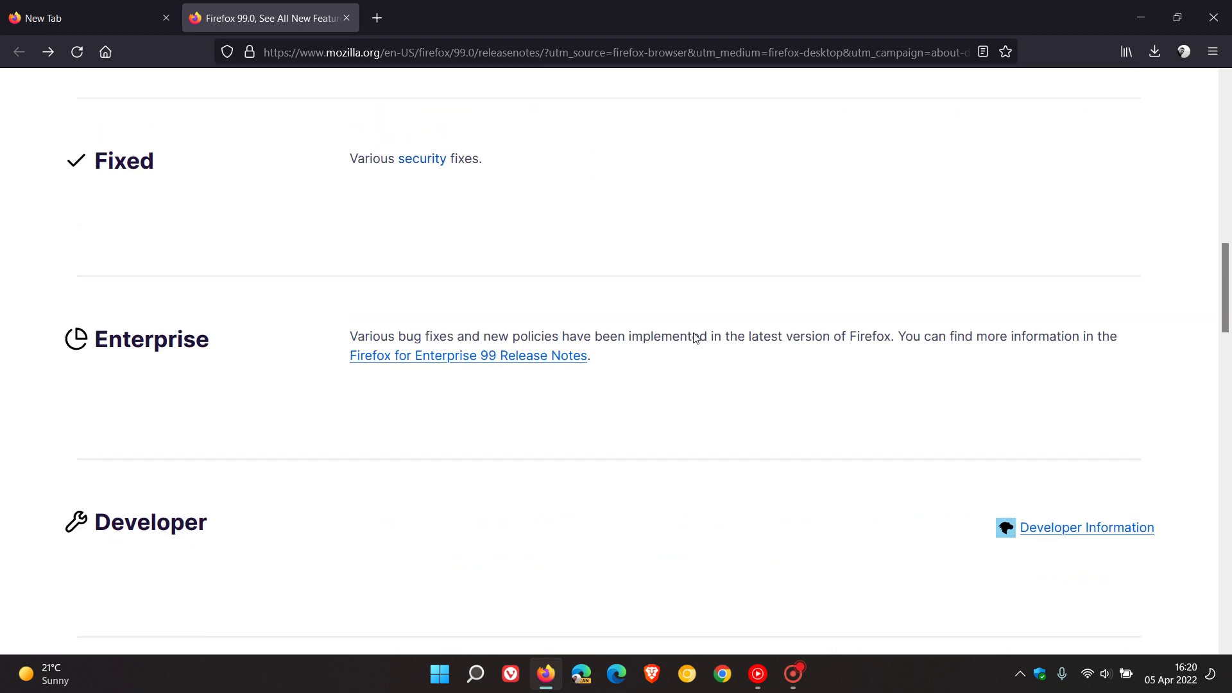
pyautogui.scroll(6, 695, 337)
pyautogui.scroll(2, 695, 337)
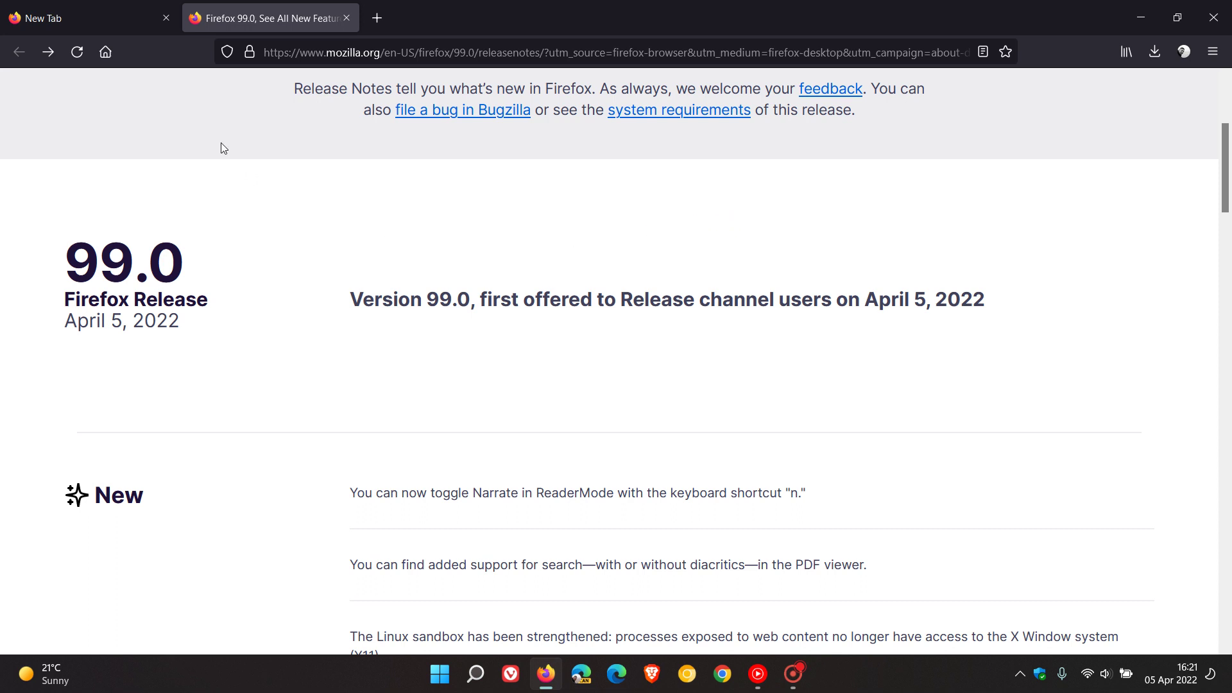
# - Bring the blank New Tab page with its Google search box to the front
pyautogui.click(106, 19)
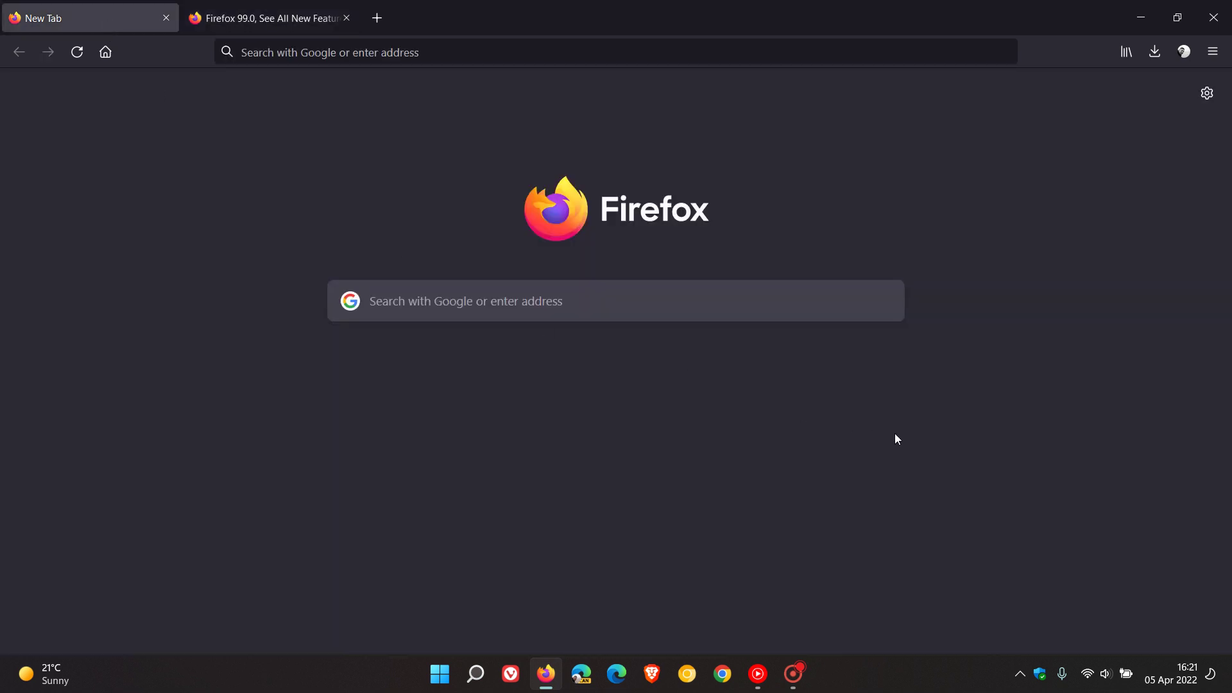